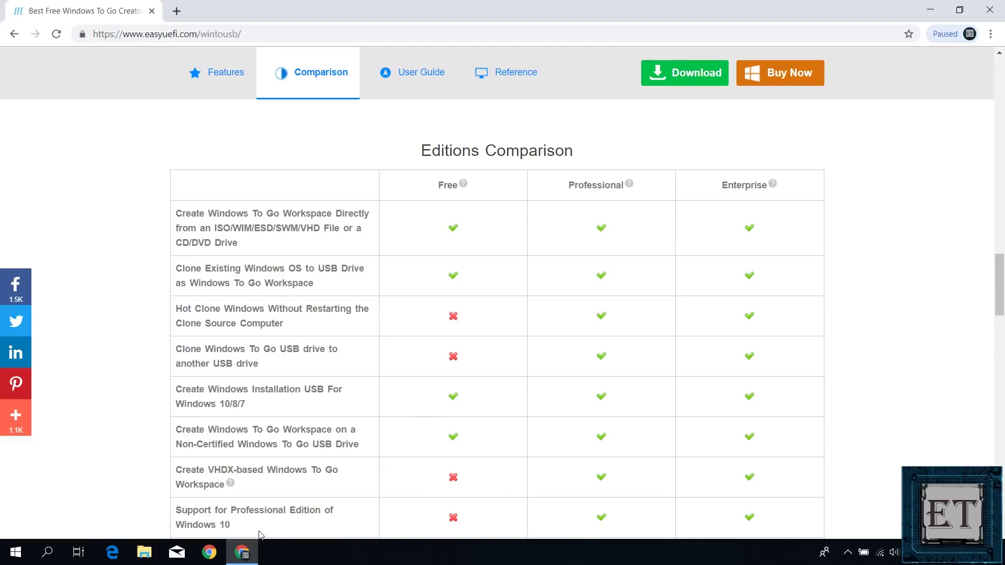
Step: Download the free edition of WinToUSB 4.9 from its product page and launch WinToUSB_Free.exe
{"action": "left_click_drag", "start_coordinate": [241, 529], "coordinate": [176, 515]}
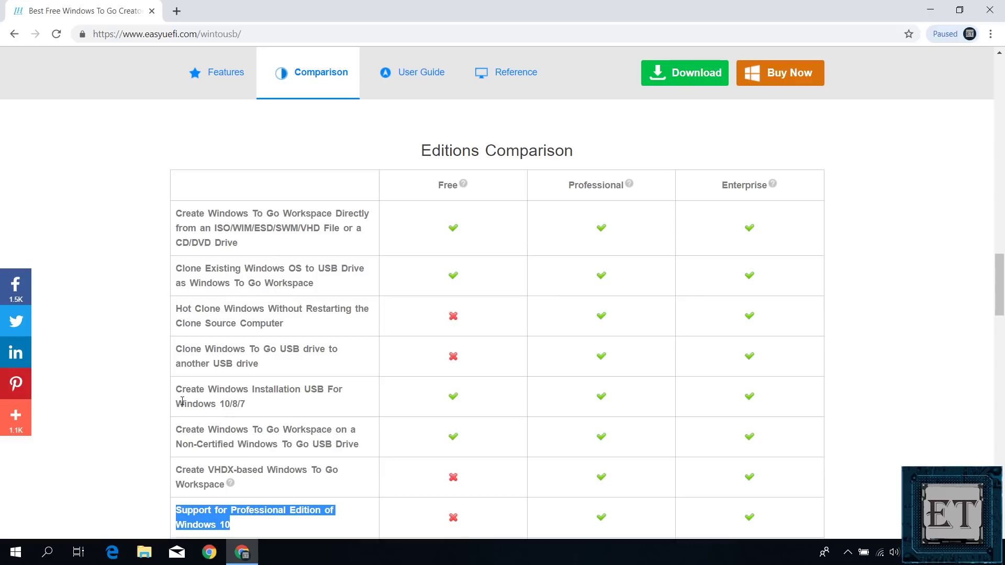
{"action": "left_click", "coordinate": [100, 345]}
{"action": "scroll", "coordinate": [116, 361], "scroll_direction": "up", "scroll_amount": 3}
{"action": "scroll", "coordinate": [116, 363], "scroll_direction": "up", "scroll_amount": 15}
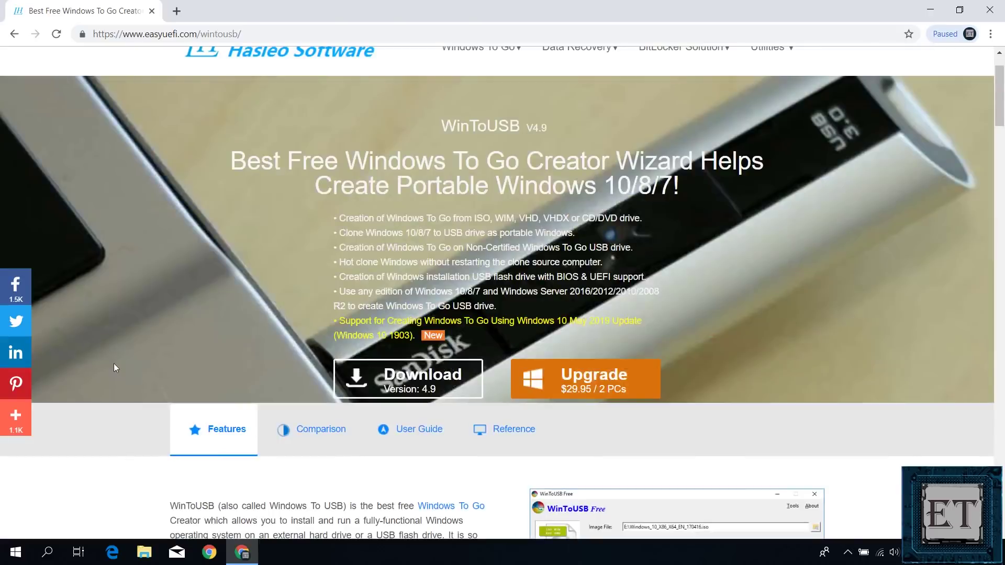
{"action": "left_click", "coordinate": [423, 388]}
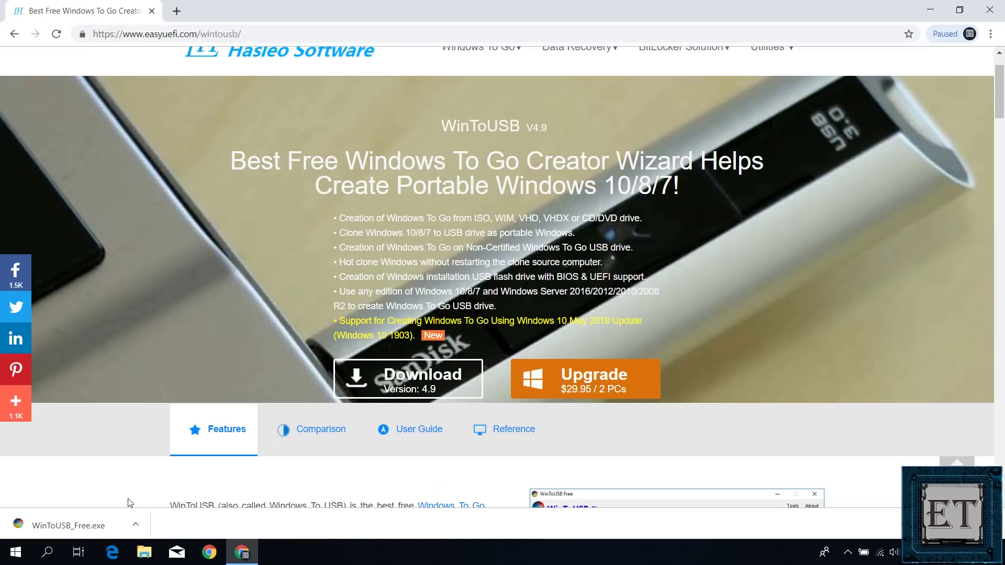
{"action": "left_click", "coordinate": [86, 525]}
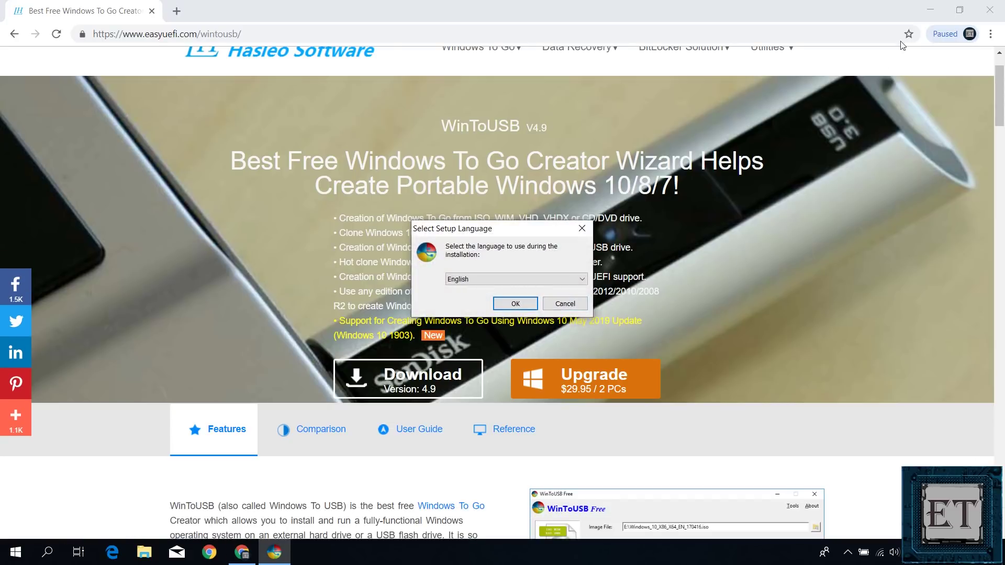
Step: Minimize the browser and confirm English as the setup language for the WinToUSB installation
{"action": "left_click", "coordinate": [929, 10]}
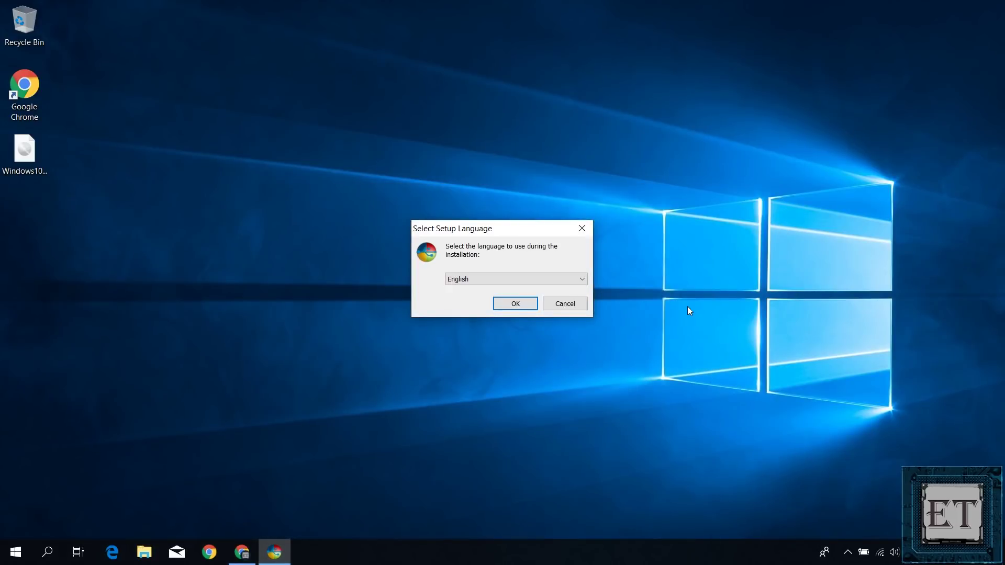
{"action": "left_click", "coordinate": [517, 281]}
{"action": "left_click", "coordinate": [504, 281]}
{"action": "left_click", "coordinate": [510, 303]}
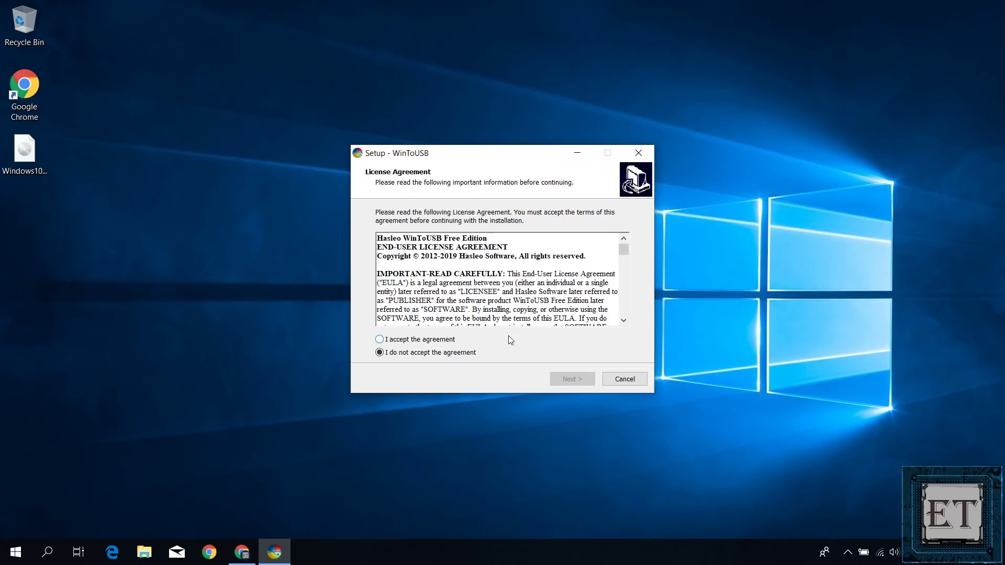
Step: Accept the license agreement and install WinToUSB with the default destination, Start Menu folder and desktop shortcut, closing the finished setup
{"action": "left_click", "coordinate": [455, 341]}
{"action": "left_click", "coordinate": [566, 381]}
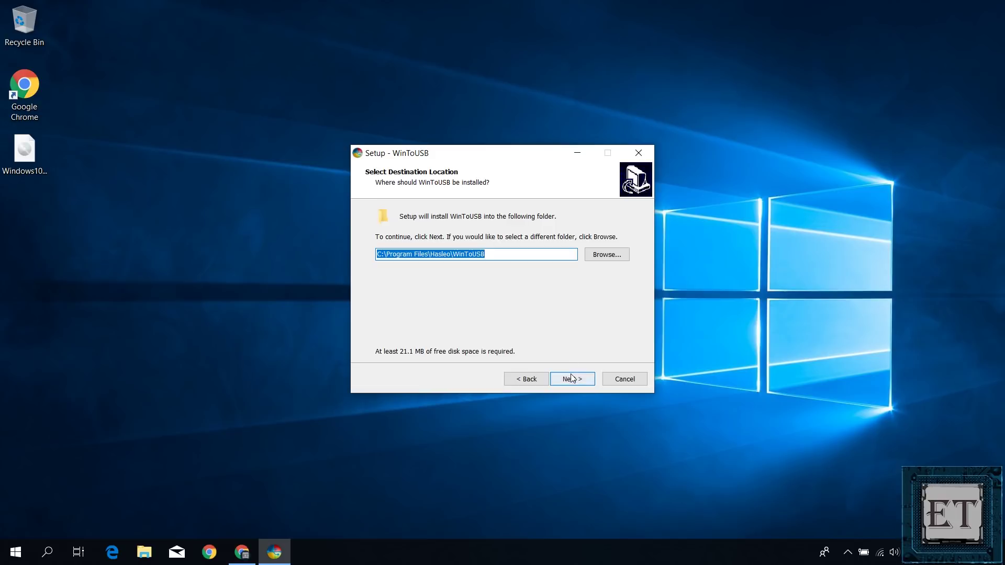
{"action": "left_click", "coordinate": [572, 378]}
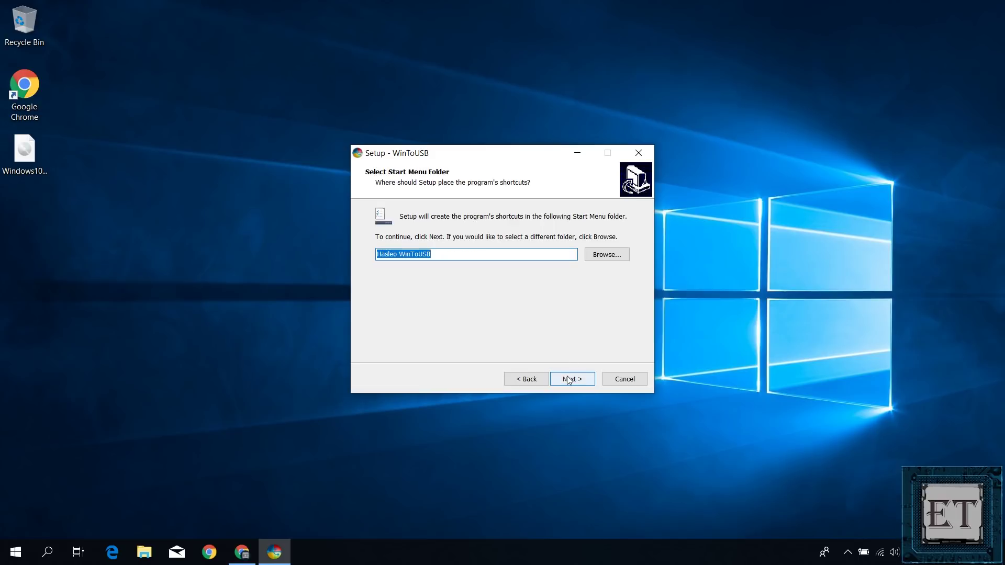
{"action": "left_click", "coordinate": [569, 379]}
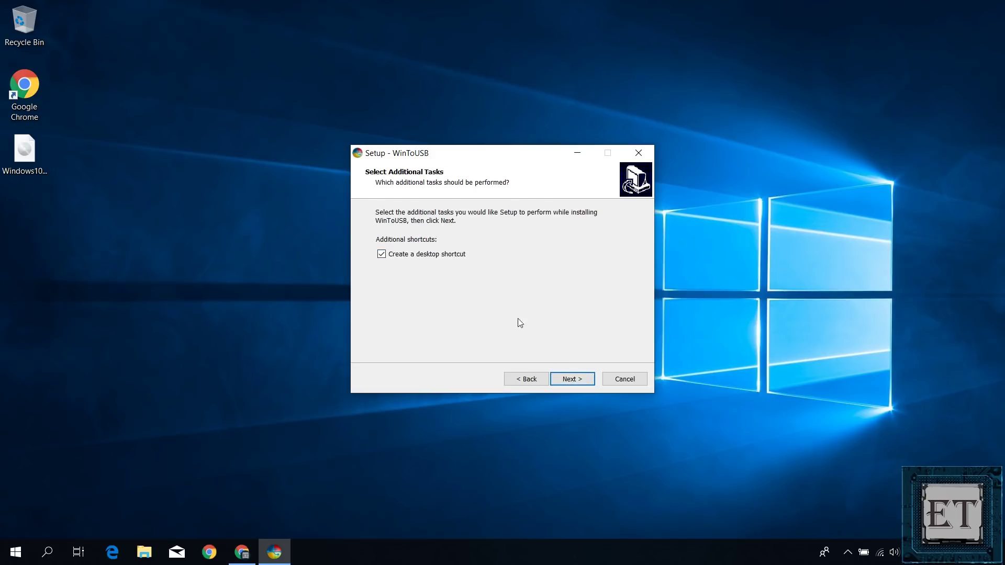
{"action": "left_click", "coordinate": [573, 379]}
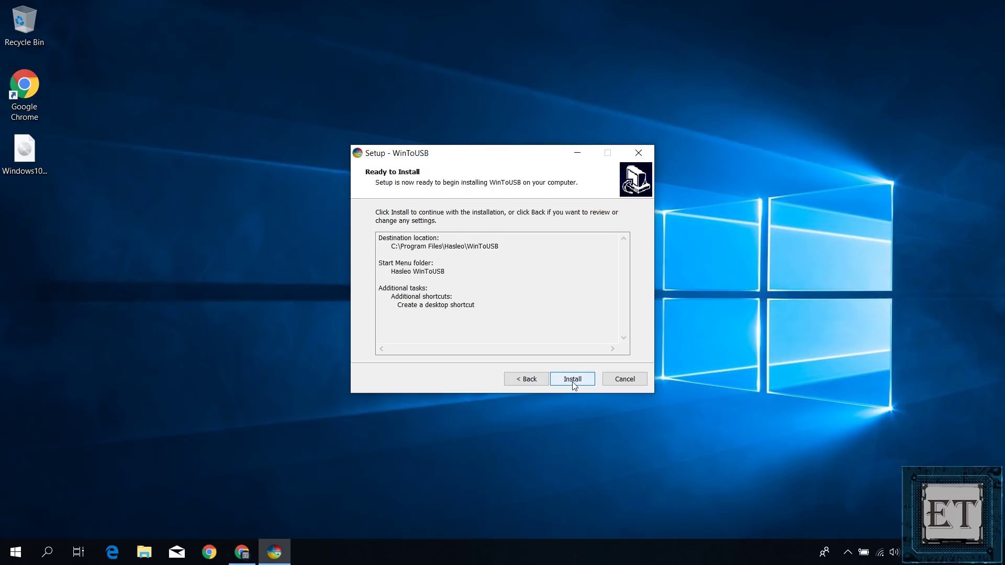
{"action": "left_click", "coordinate": [573, 380]}
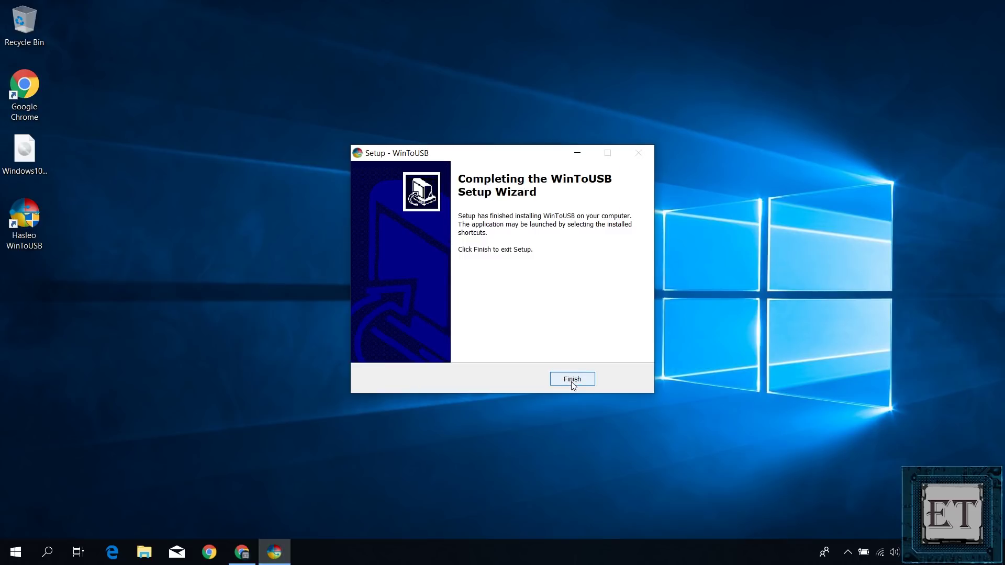
{"action": "left_click", "coordinate": [573, 380]}
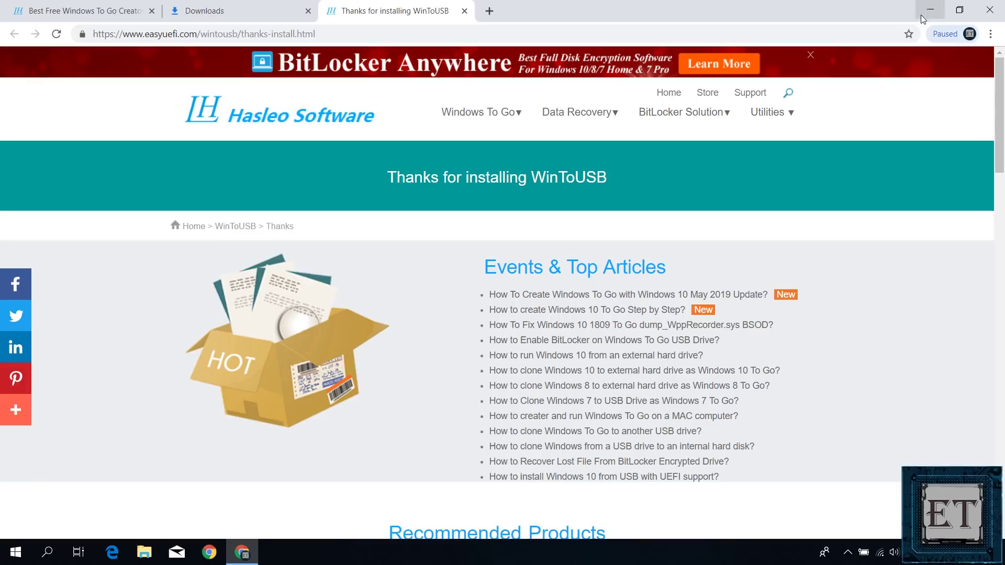
Step: Minimize the browser, launch Hasleo WinToUSB from its desktop shortcut and dismiss the update notice
{"action": "left_click", "coordinate": [922, 16]}
{"action": "double_click", "coordinate": [37, 226]}
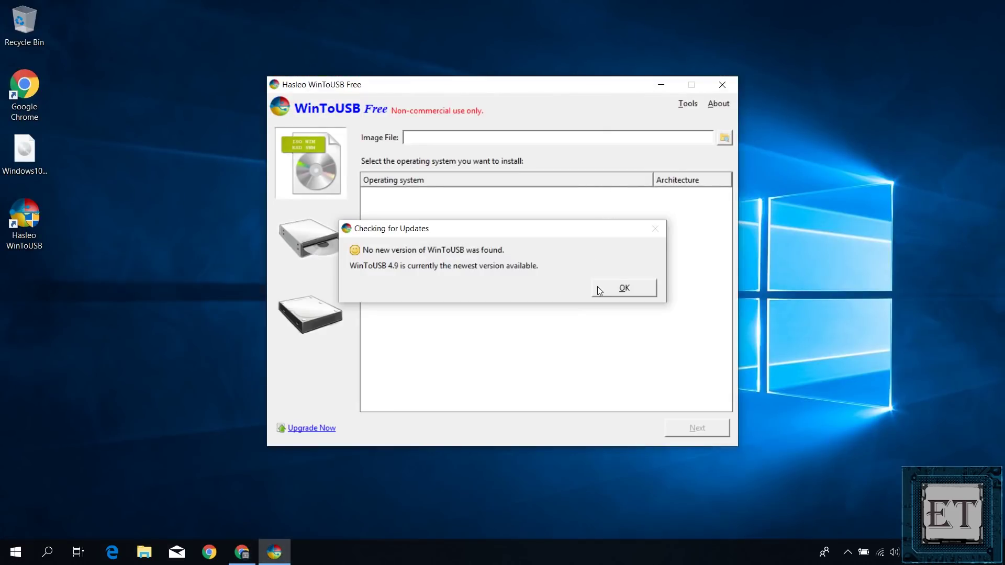
{"action": "left_click", "coordinate": [601, 289]}
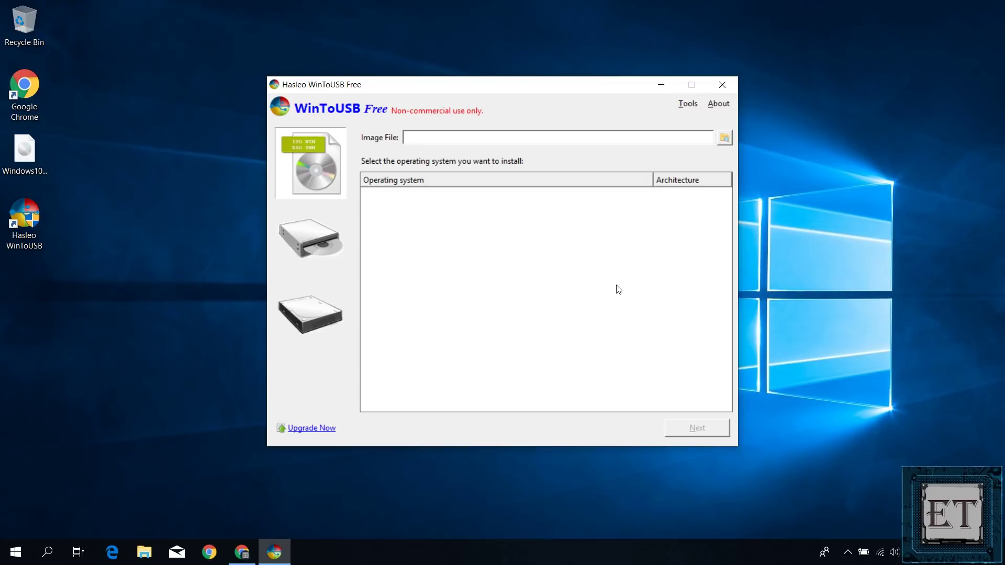
Step: Load Windows10-1903.iso from the Desktop folder as the image file
{"action": "left_click", "coordinate": [725, 138]}
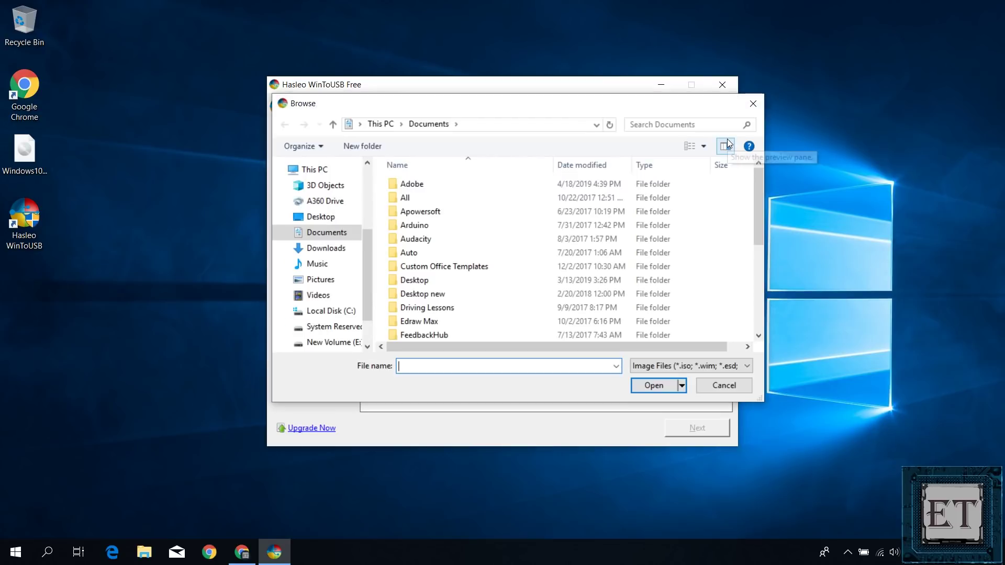
{"action": "left_click", "coordinate": [331, 219]}
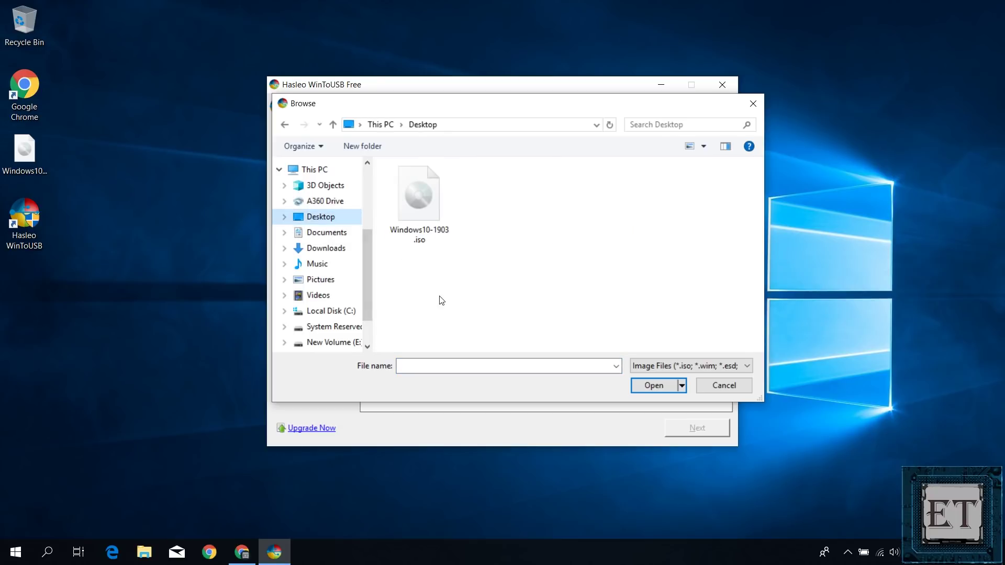
{"action": "double_click", "coordinate": [419, 206]}
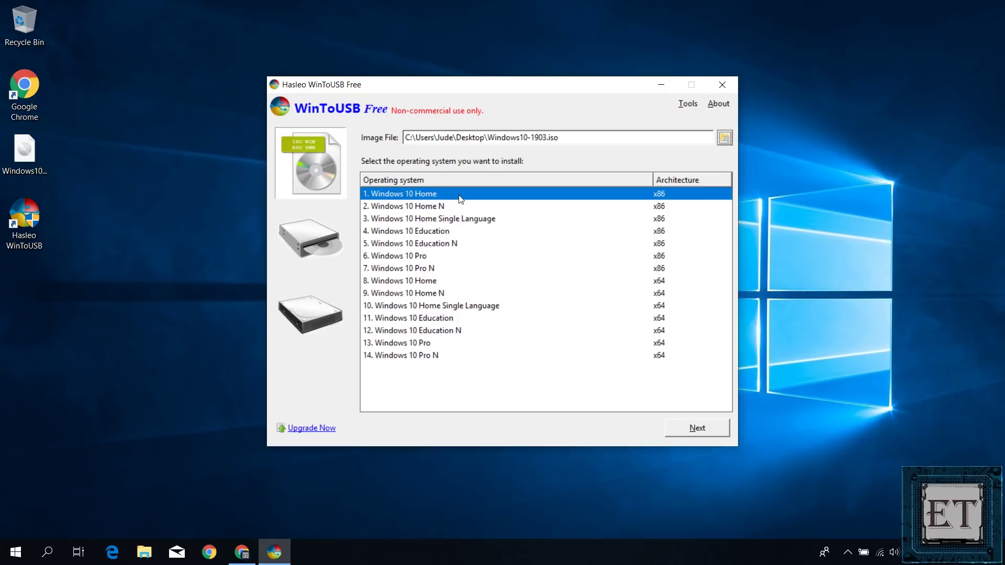
Step: Try to continue with the x64 edition of Windows 10 Pro as the operating system
{"action": "left_click", "coordinate": [434, 347]}
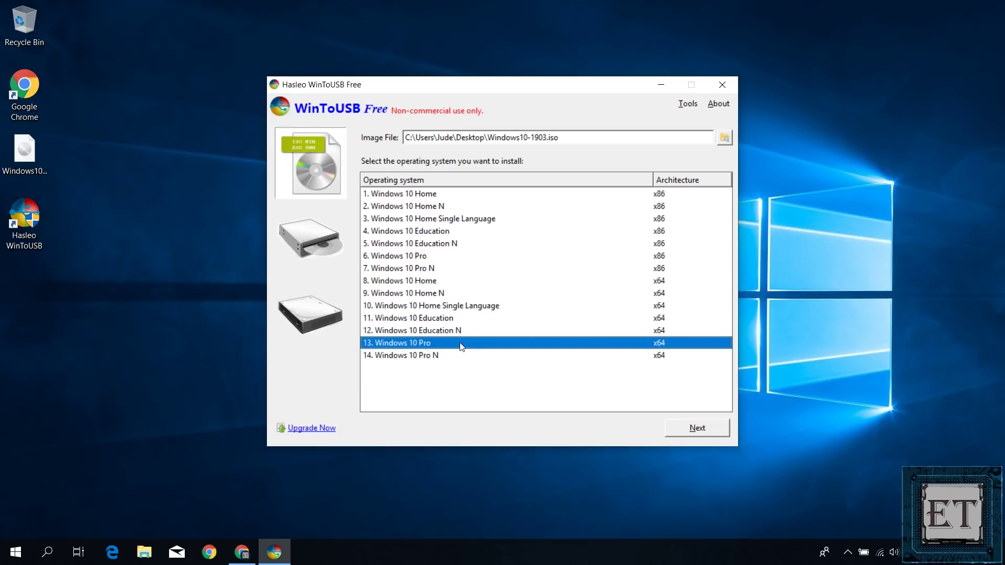
{"action": "left_click", "coordinate": [707, 428]}
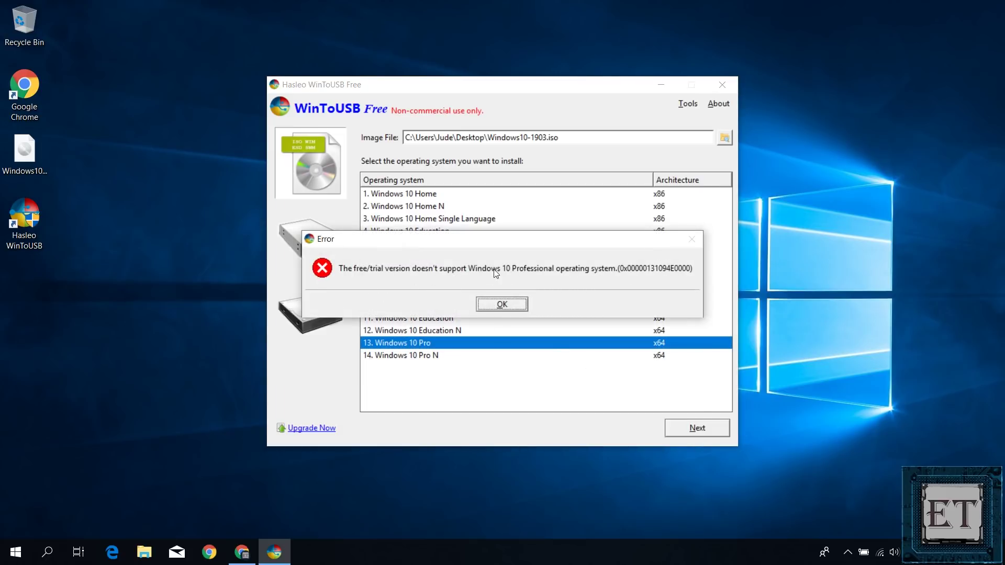
{"action": "left_click", "coordinate": [516, 306]}
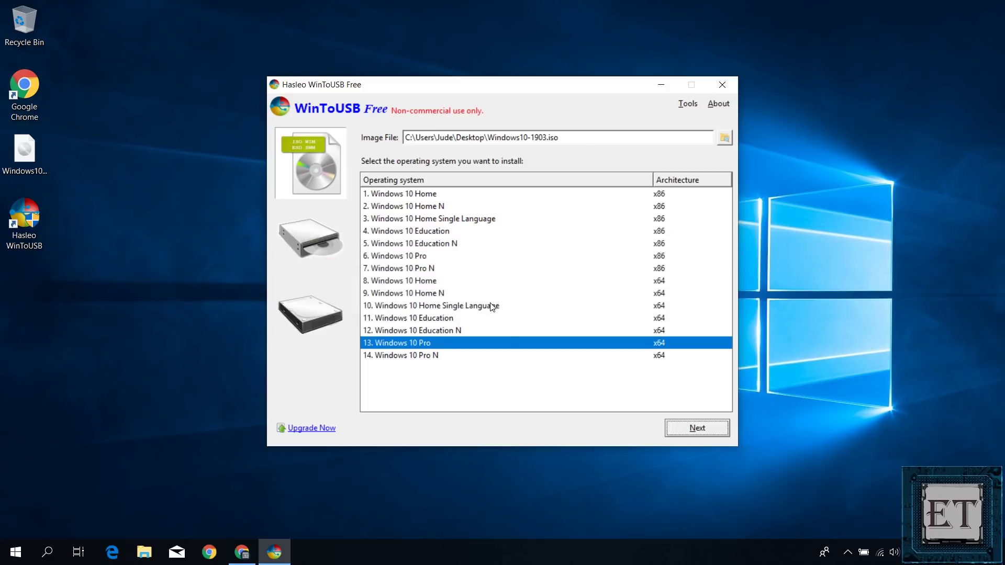
Step: Choose Windows 10 Home x86 as the operating system and Disk 2: Sony Storage Media as the destination disk
{"action": "left_click", "coordinate": [435, 193]}
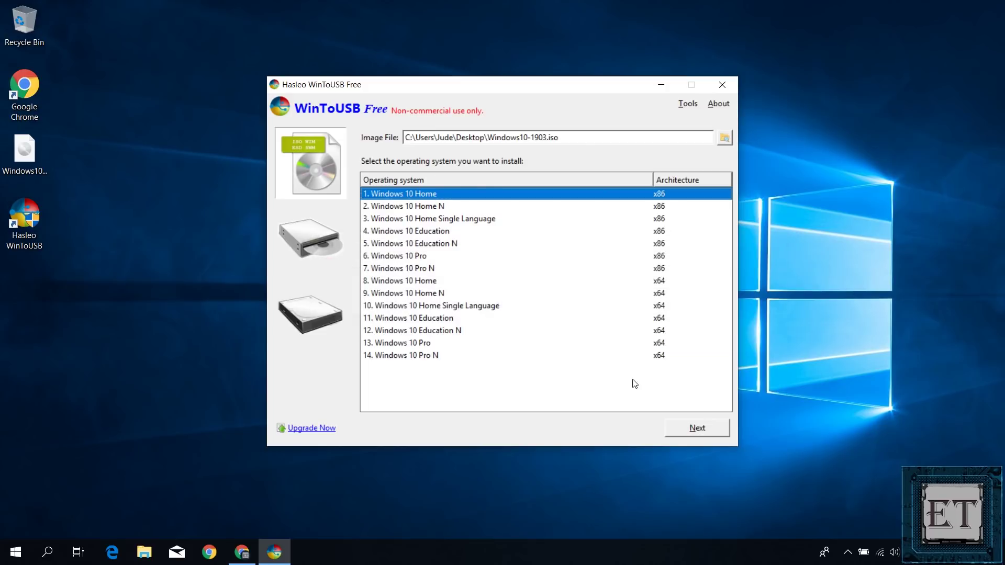
{"action": "left_click", "coordinate": [711, 433]}
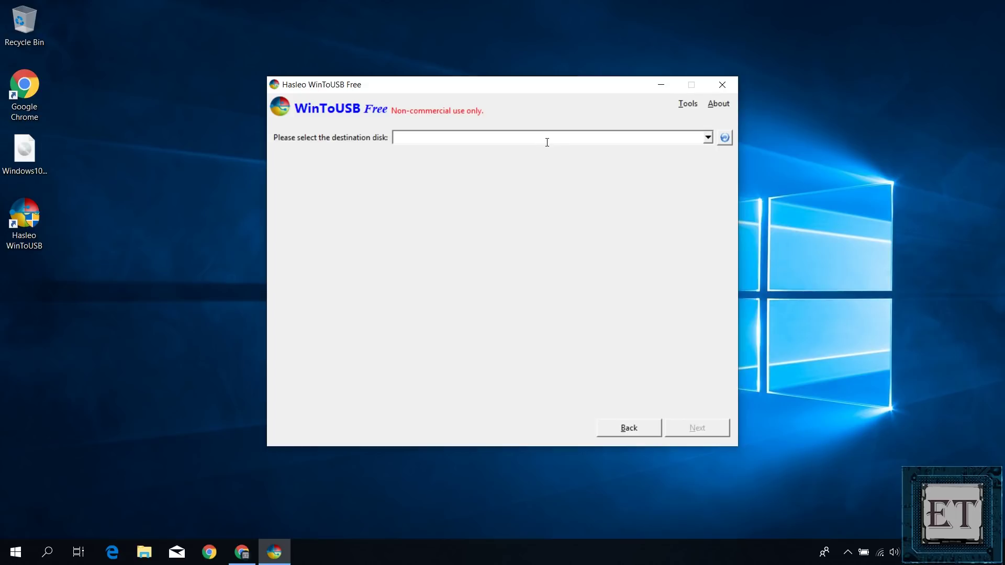
{"action": "left_click", "coordinate": [708, 138]}
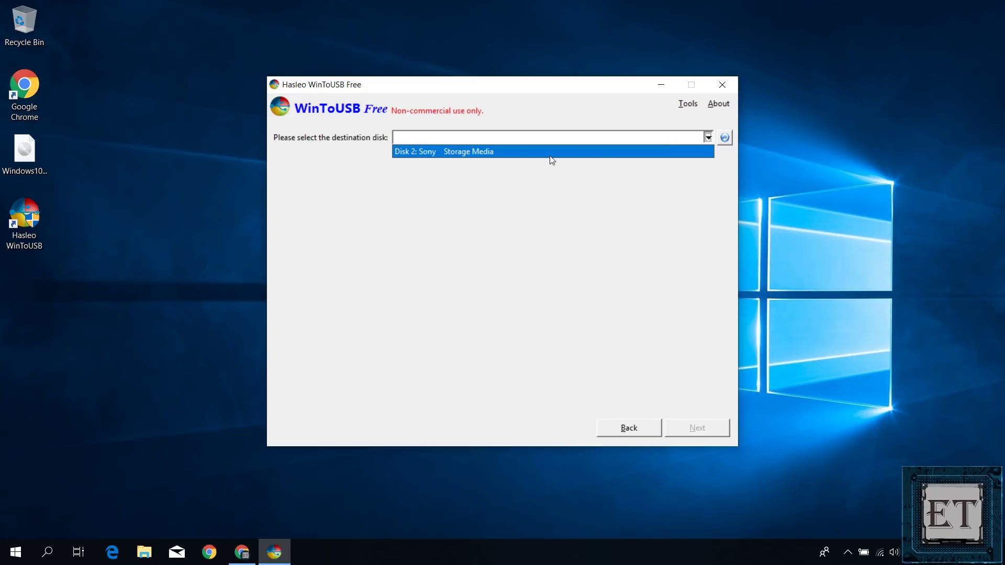
{"action": "left_click", "coordinate": [503, 152]}
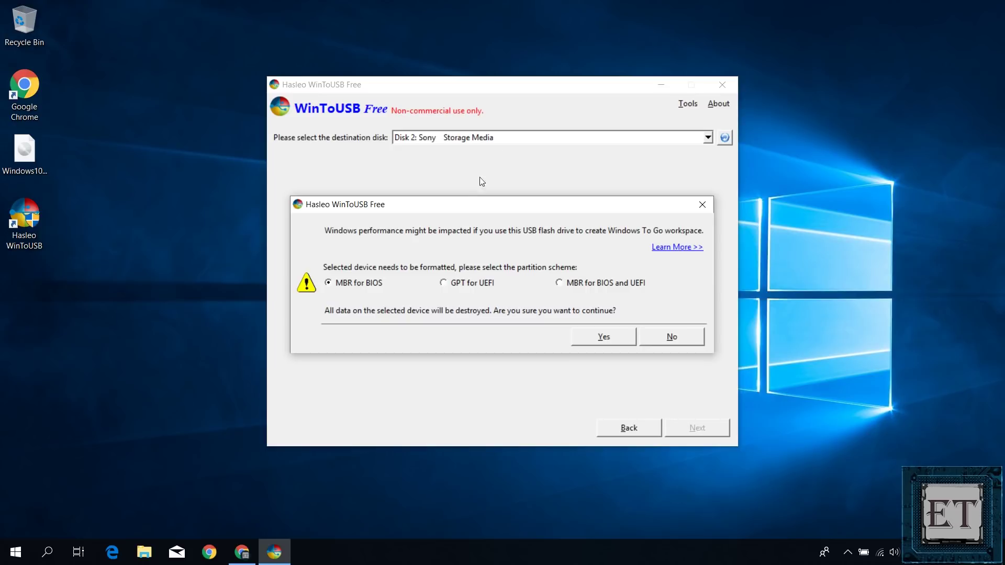
Step: Try the GPT for UEFI, MBR for BIOS, and MBR for BIOS and UEFI partition schemes for the USB drive
{"action": "left_click", "coordinate": [446, 283]}
{"action": "left_click", "coordinate": [329, 284]}
{"action": "left_click", "coordinate": [561, 284]}
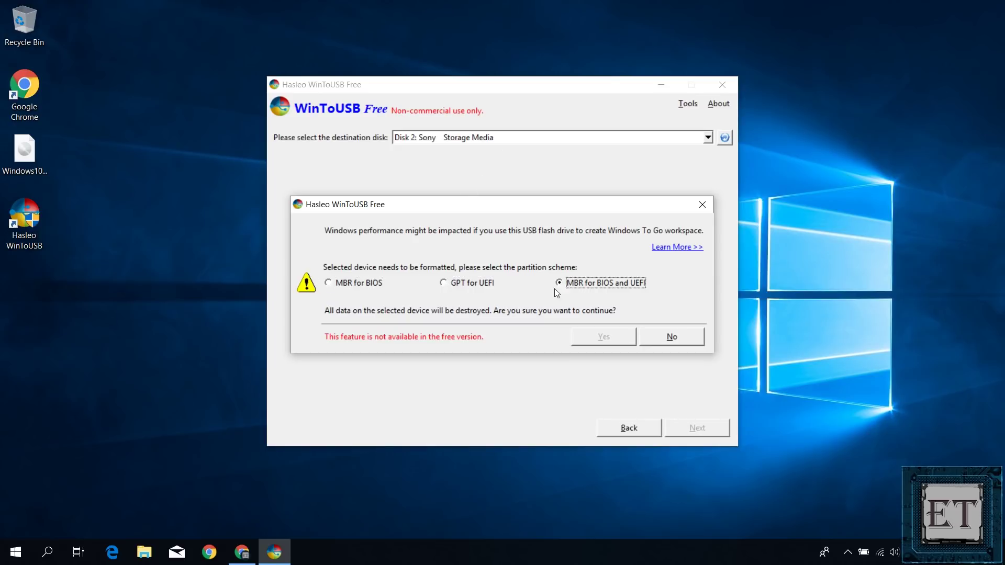
Step: Format the USB drive with the MBR for BIOS partition scheme and install Windows on it in Legacy mode
{"action": "left_click", "coordinate": [330, 284]}
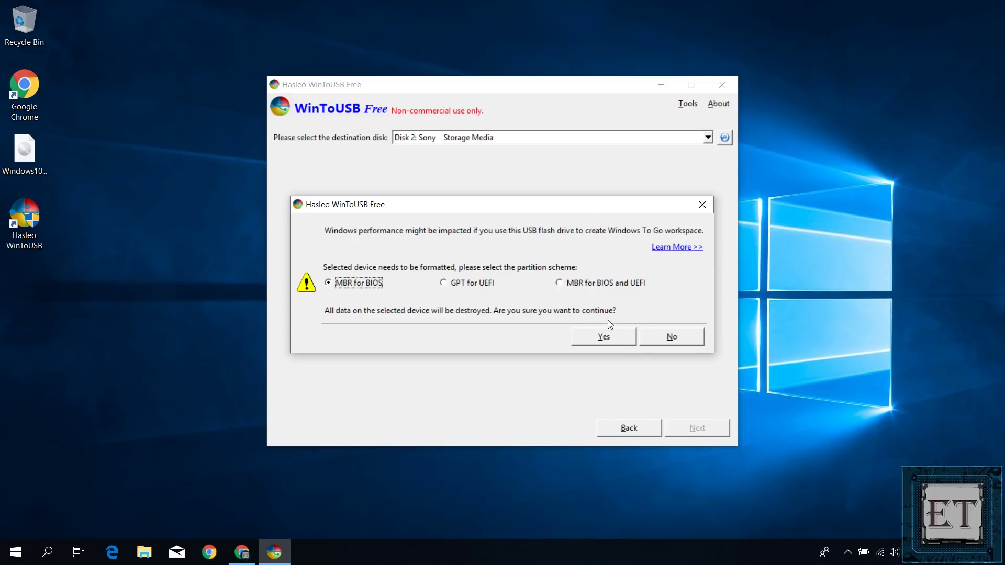
{"action": "left_click", "coordinate": [604, 338]}
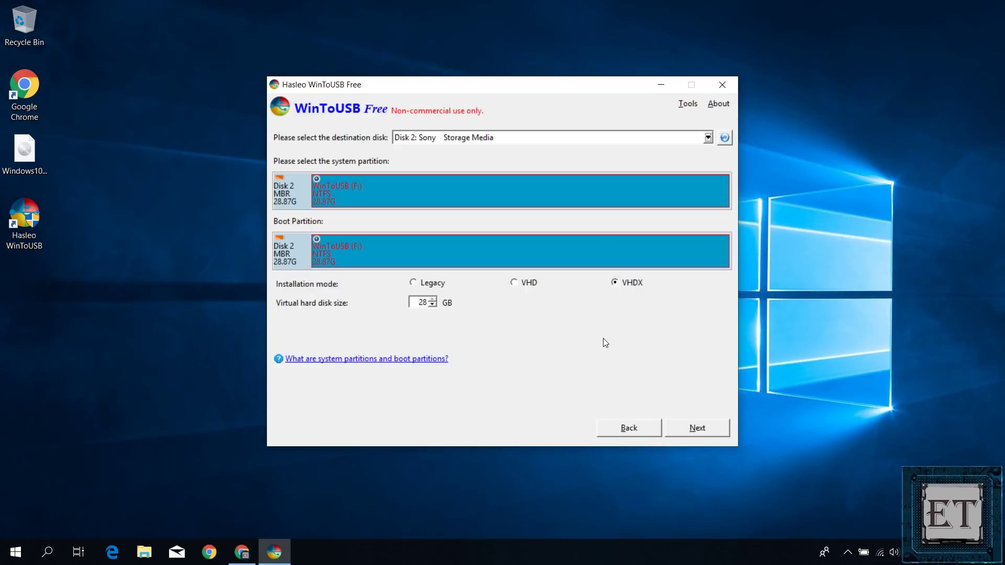
{"action": "left_click", "coordinate": [417, 283]}
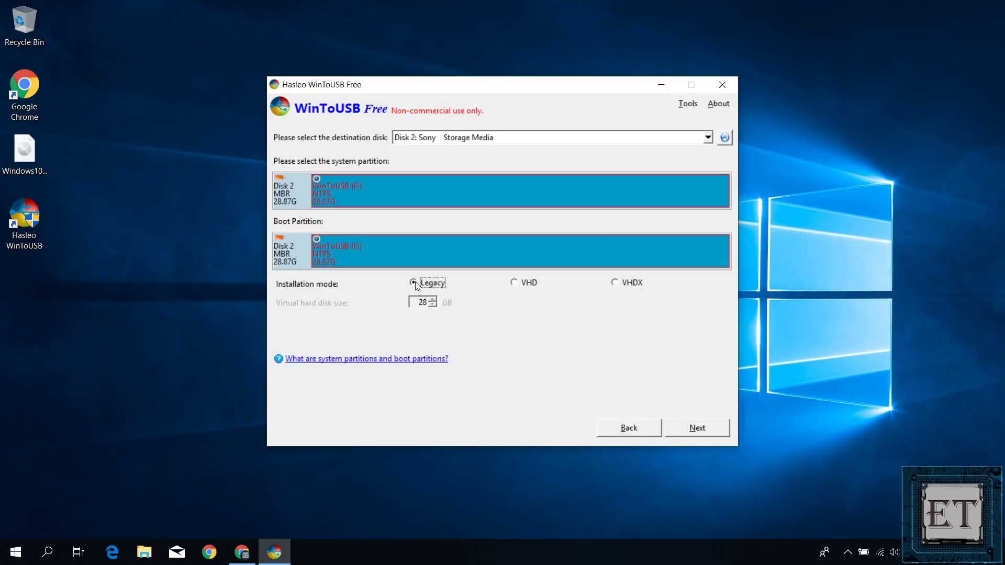
{"action": "left_click", "coordinate": [697, 428]}
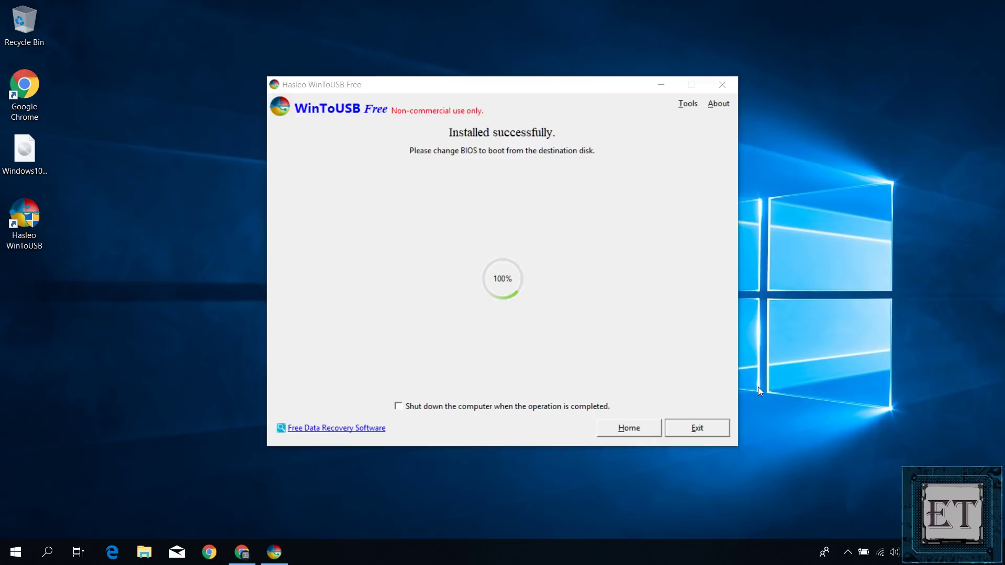
Step: Examine the contents of the WinToUSB (F:) drive in File Explorer and close the window
{"action": "key", "text": "super+e"}
{"action": "double_click", "coordinate": [528, 406]}
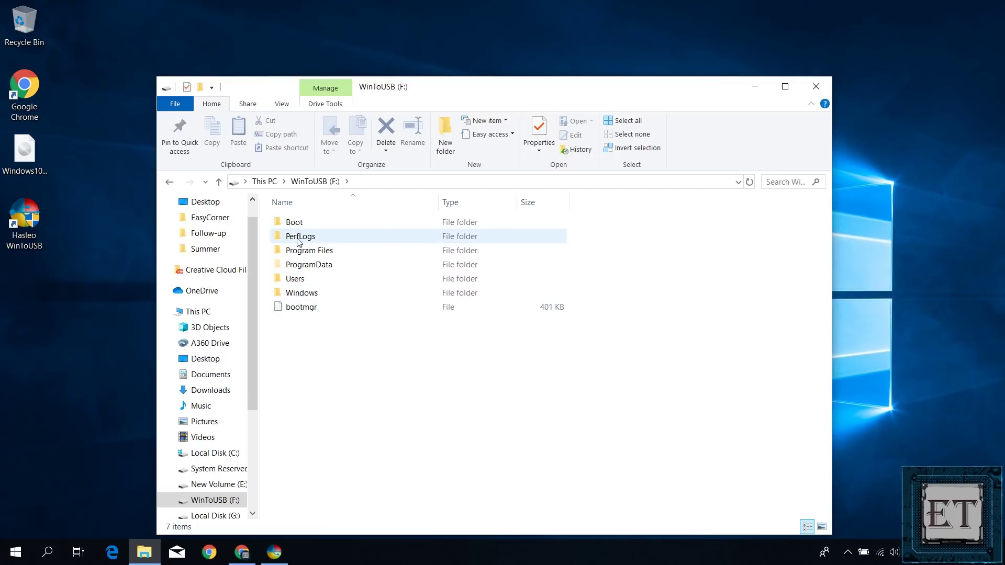
{"action": "left_click", "coordinate": [815, 87]}
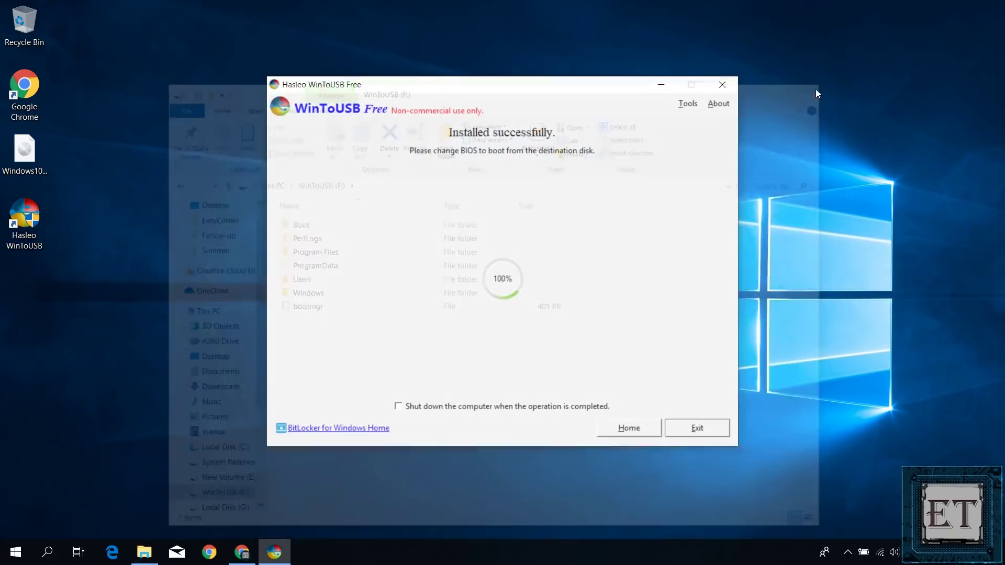
Step: Exit WinToUSB and confirm quitting
{"action": "left_click", "coordinate": [691, 428]}
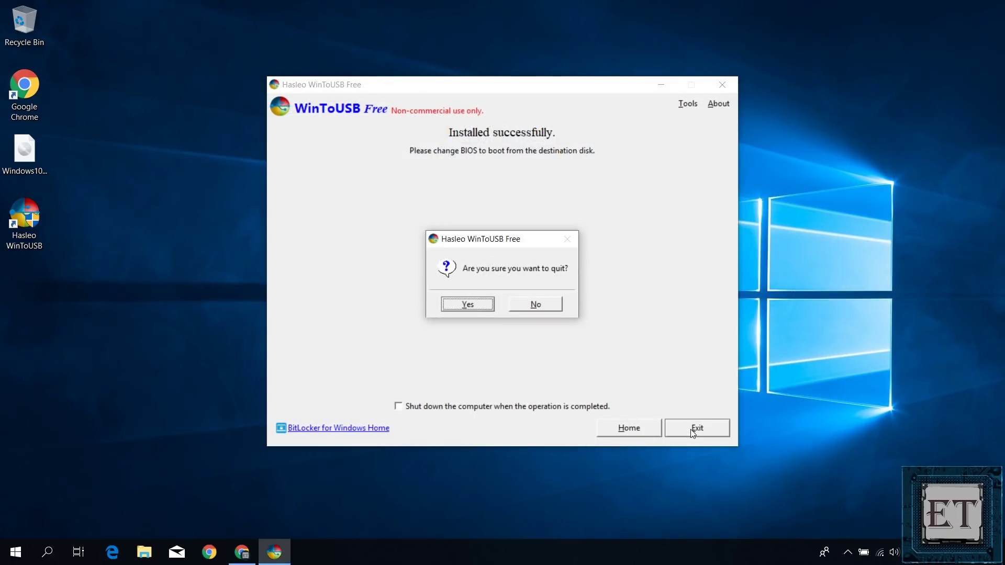
{"action": "left_click", "coordinate": [469, 305]}
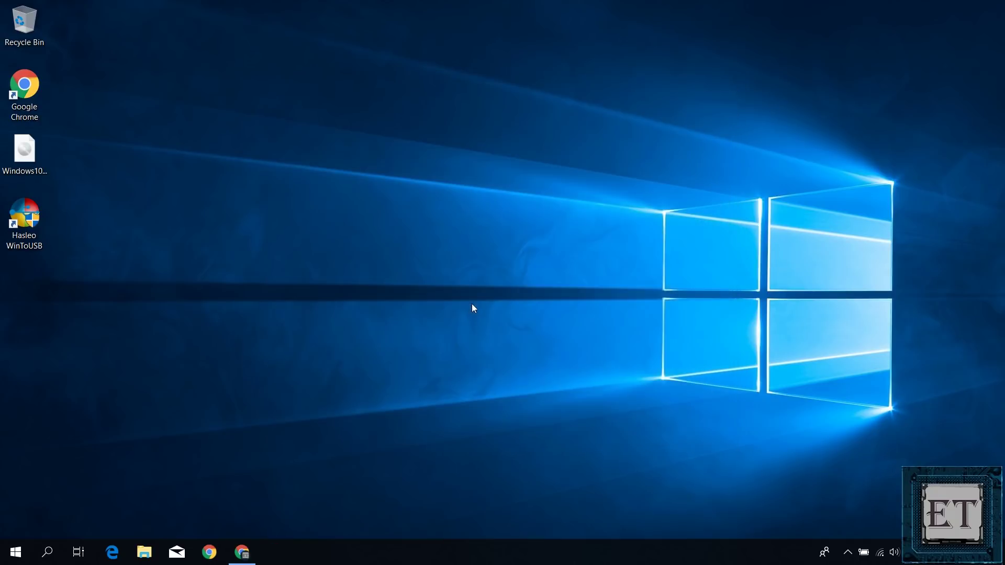
Step: Open the safe-removal options for the connected storage devices
{"action": "left_click", "coordinate": [848, 552]}
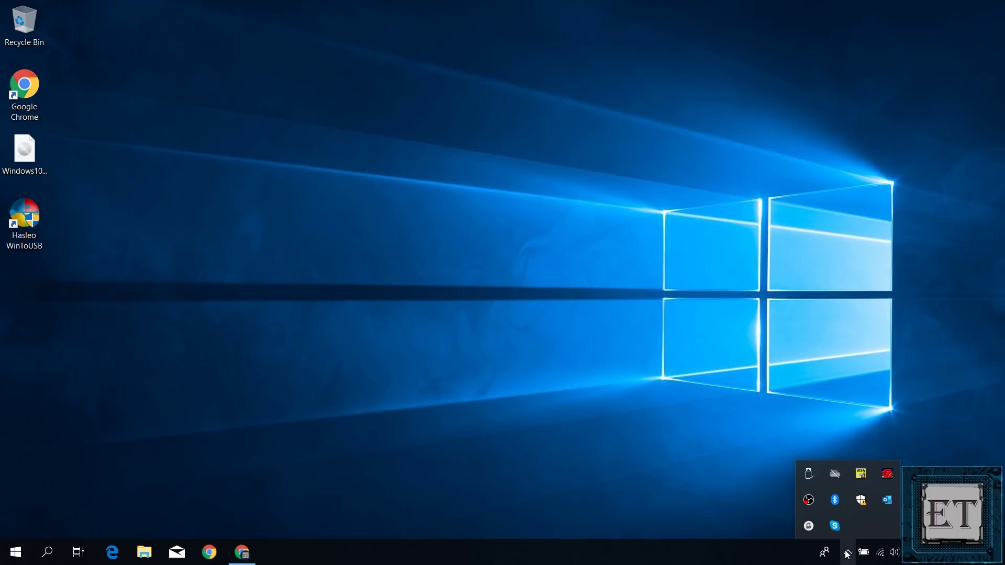
{"action": "left_click", "coordinate": [808, 472]}
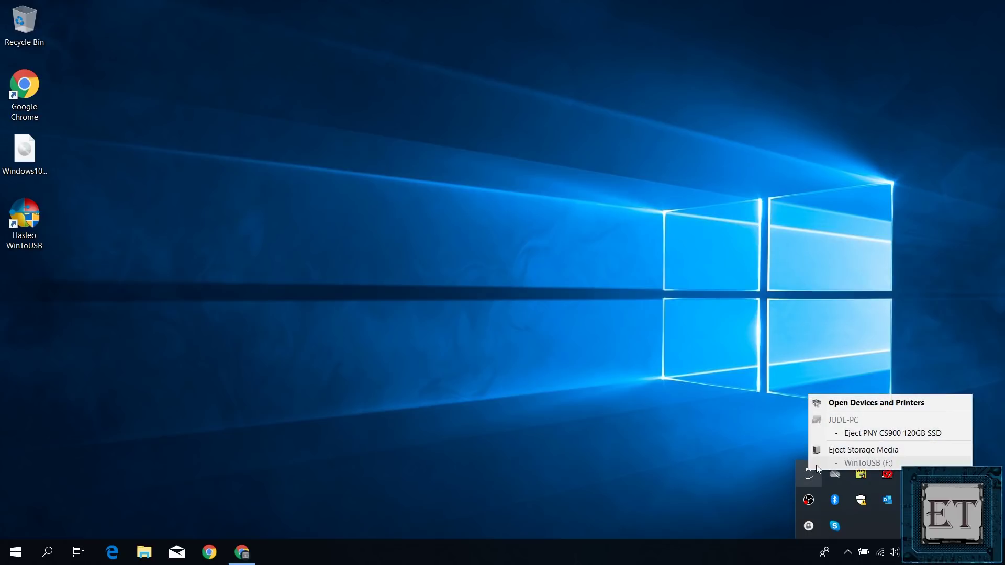